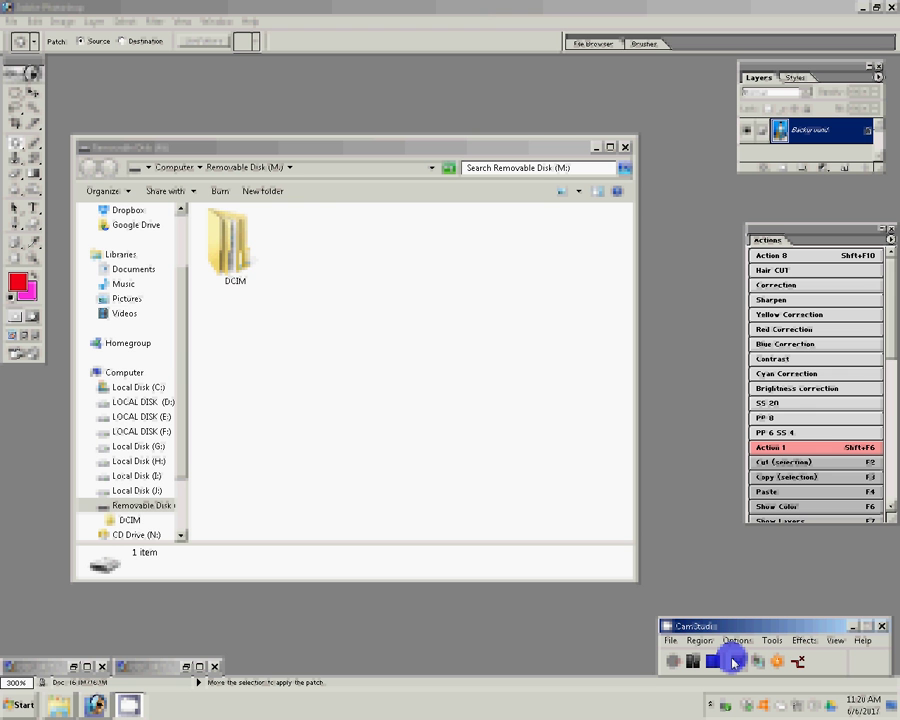
Open camera photos DSC_0026 and DSC_0025 from the removable disk's DCIM folder in Photoshop.
double_click(232, 276)
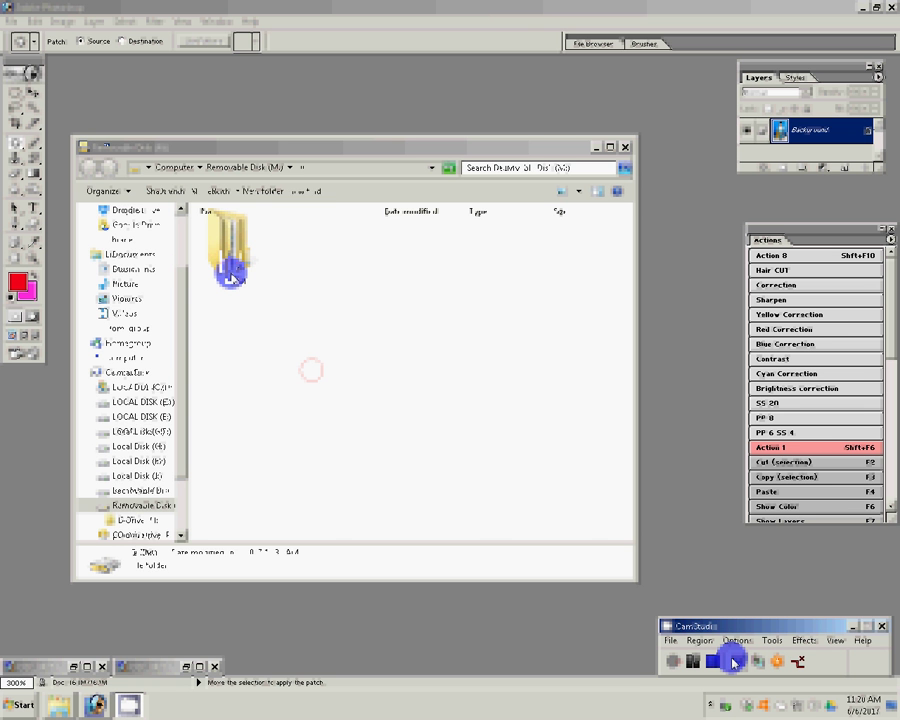
double_click(231, 268)
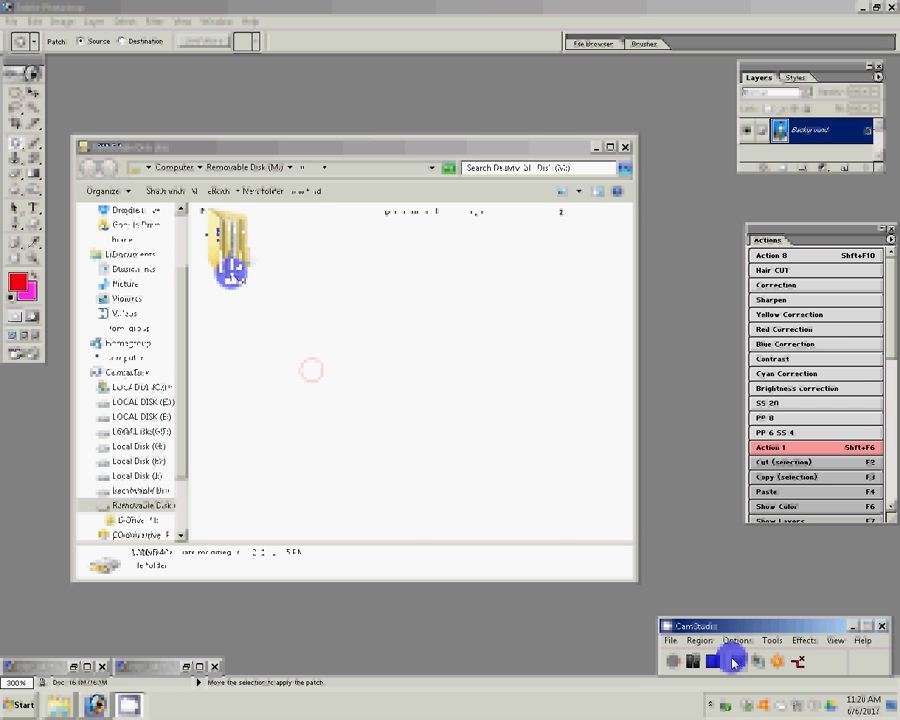
click(230, 268)
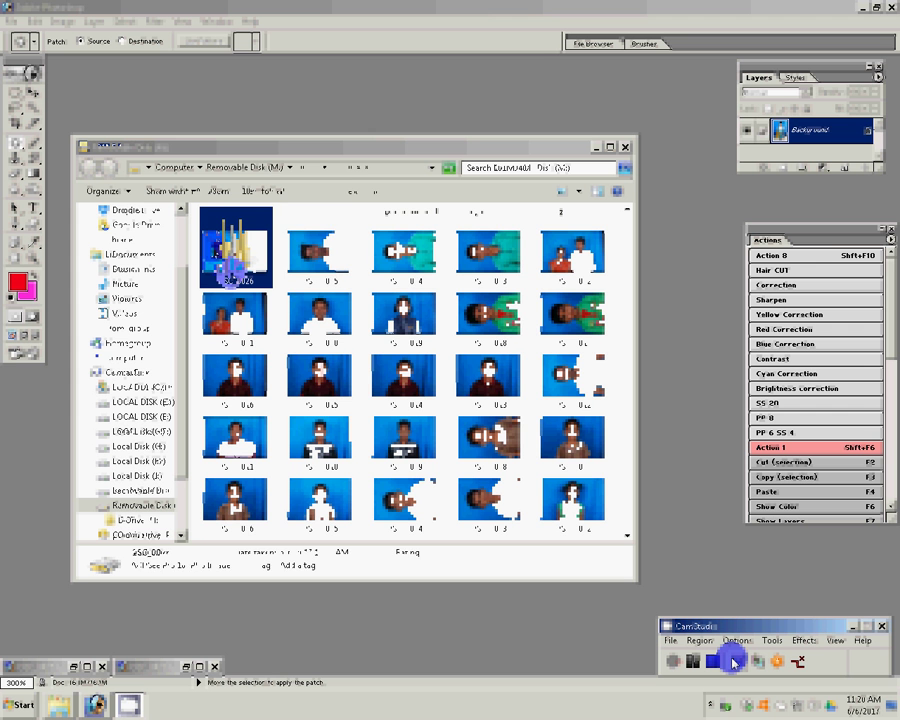
ctrl+click(318, 250)
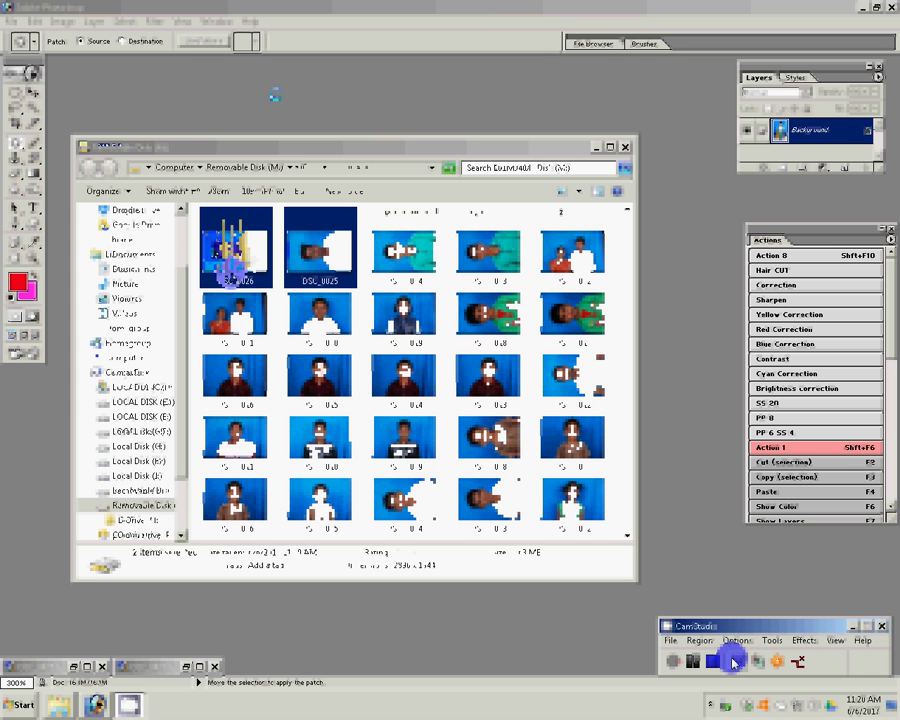
drag(274, 95, 278, 100)
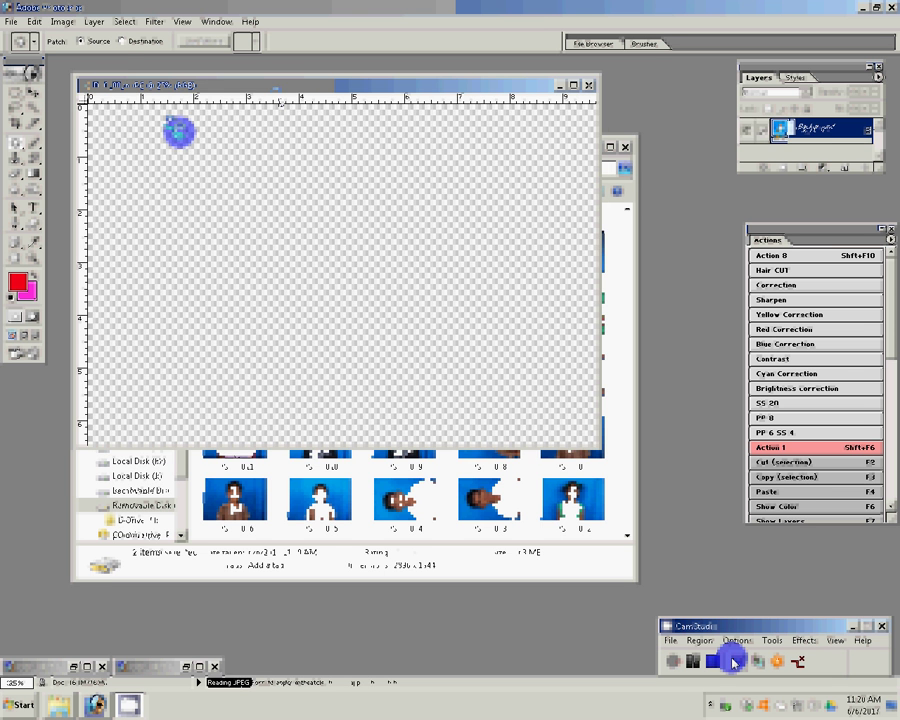
Keep the second portrait document open and zoom in on the portrait's head.
click(60, 22)
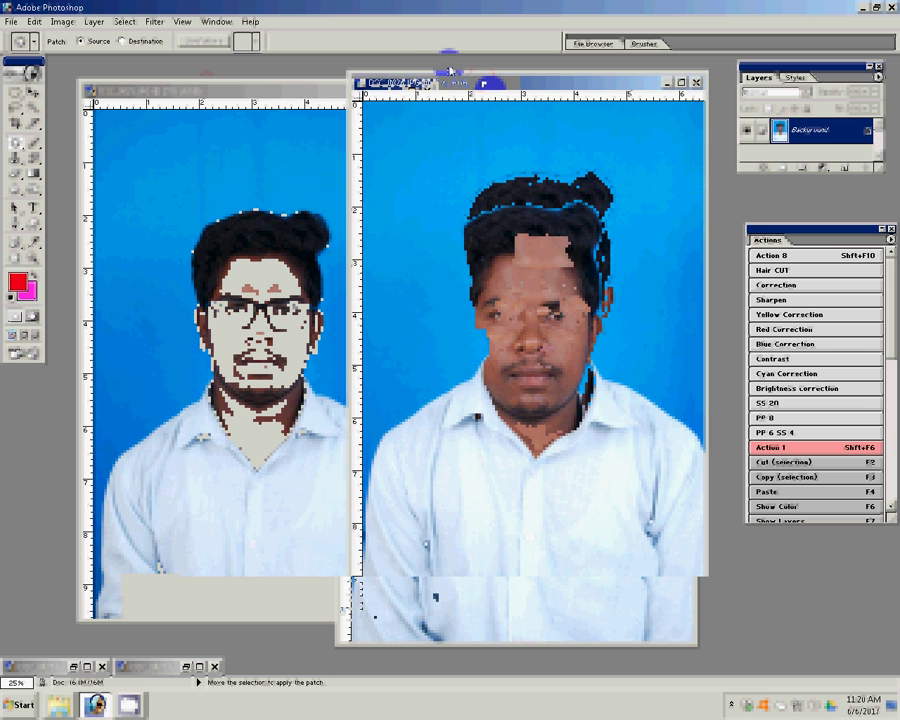
key(v)
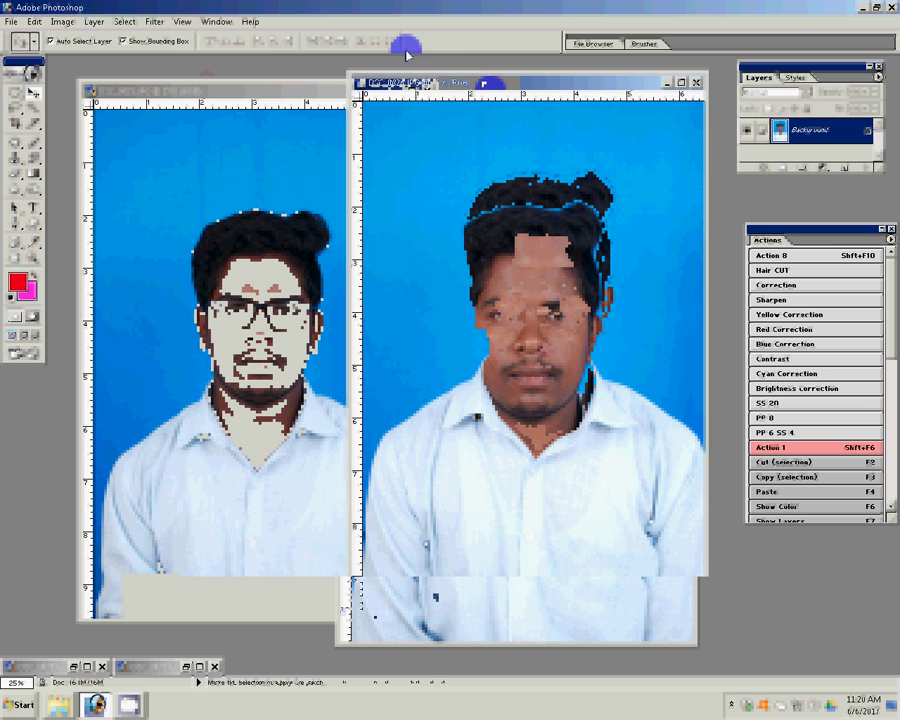
key(ctrl+w)
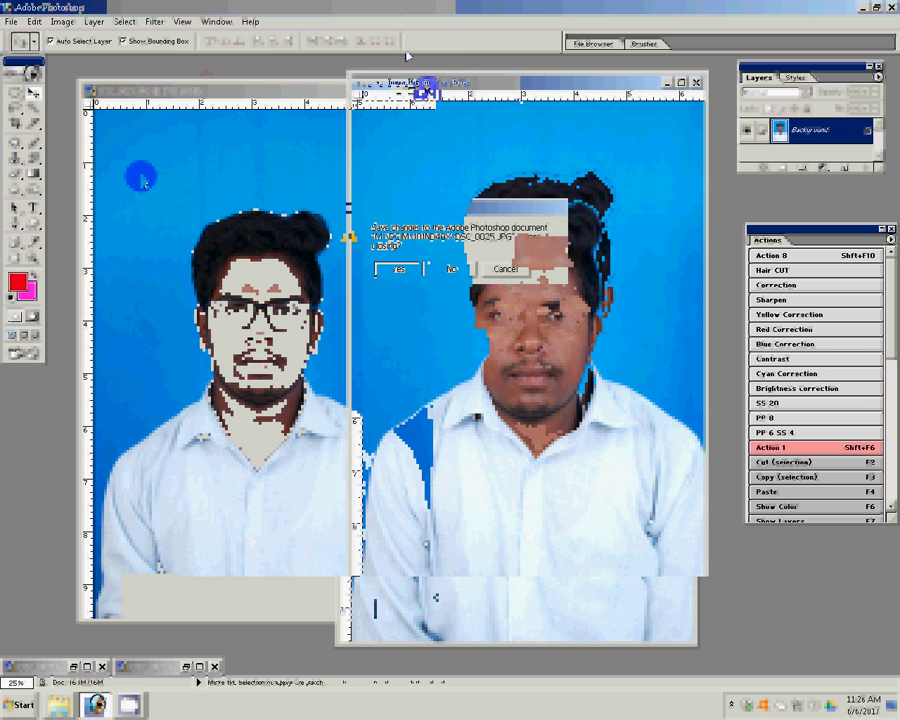
key(Escape)
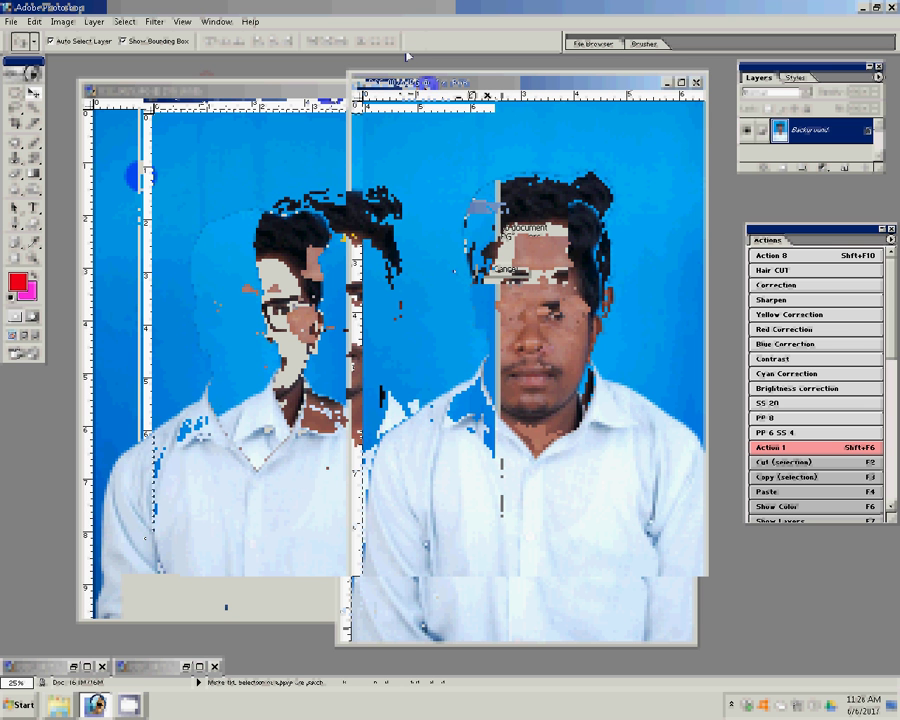
key(z)
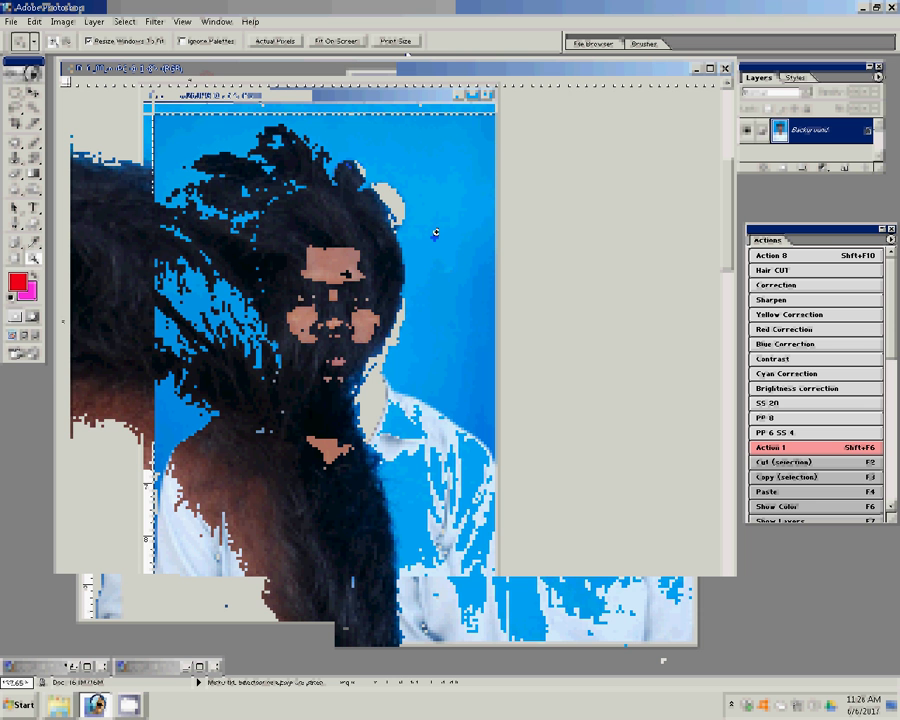
Clone the blue background with a size-70 Clone Stamp over stray hair on the head's top and right edge.
key(s)
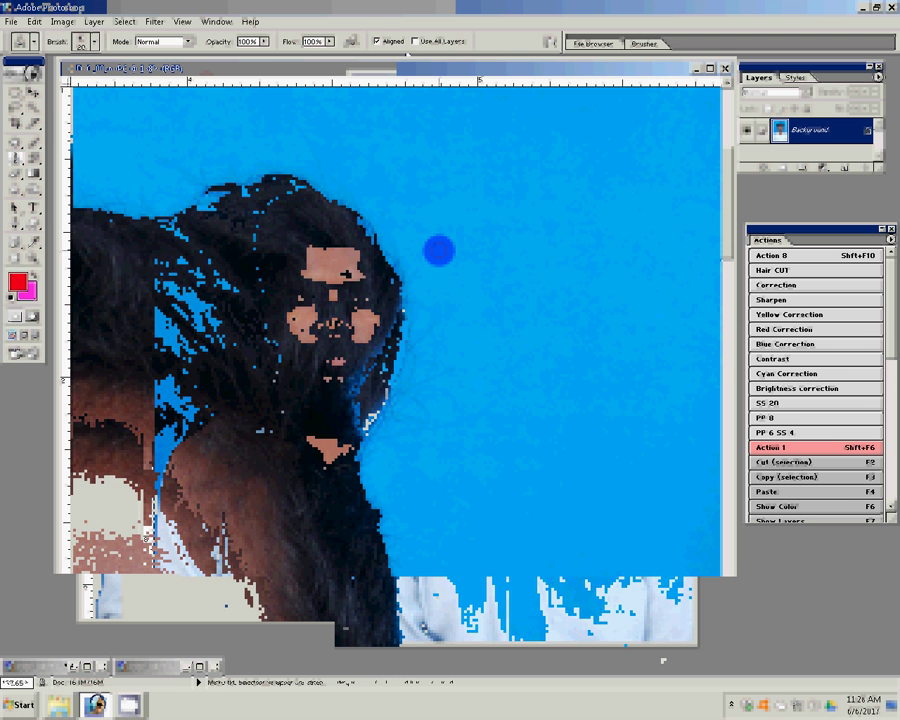
key(bracketright)
key(bracketright)
key(bracketright)
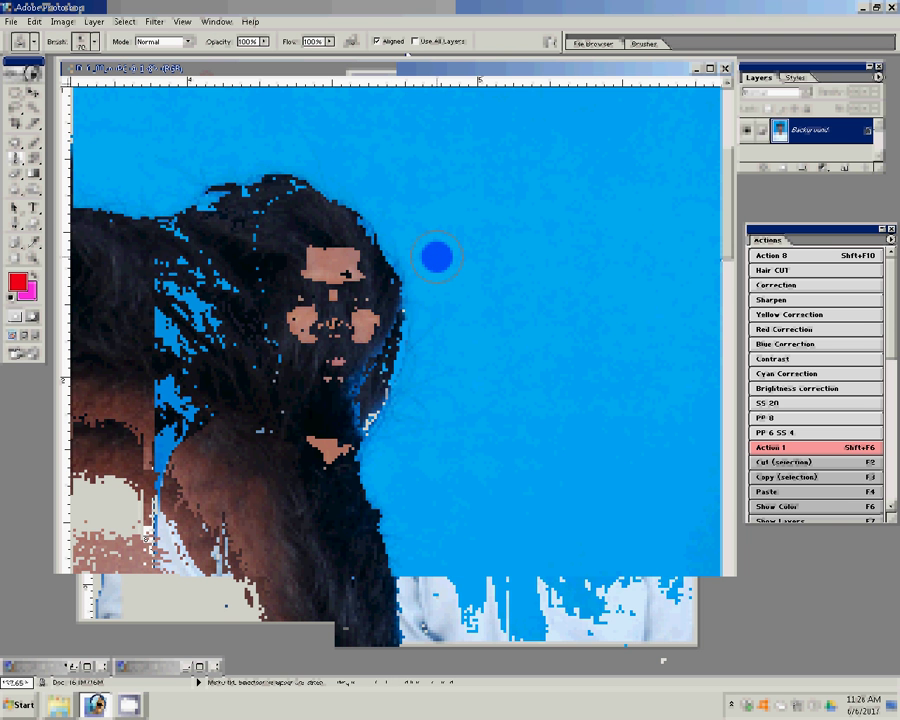
alt+click(434, 237)
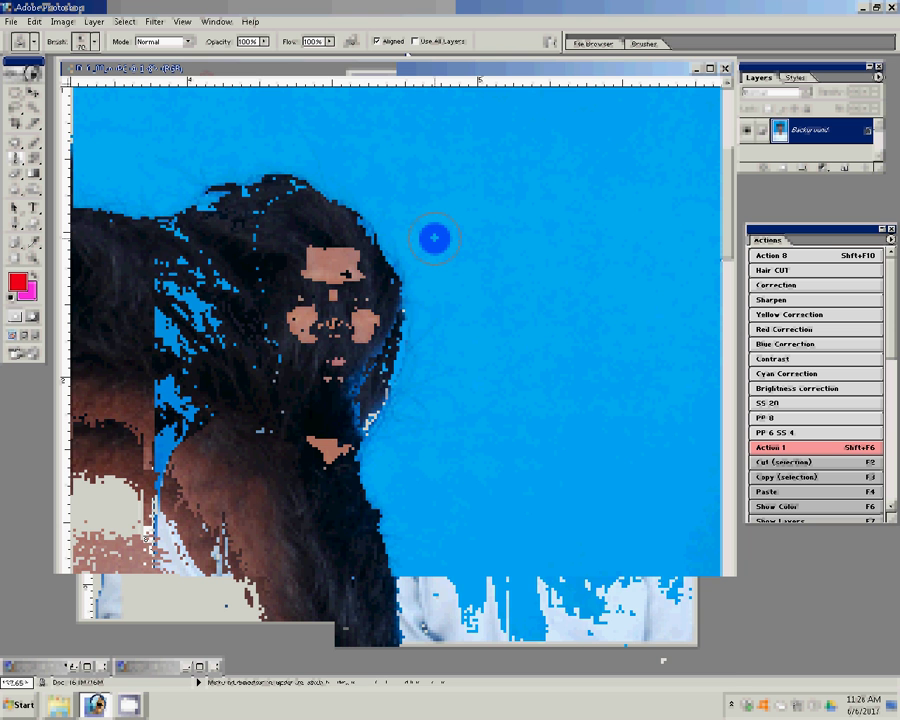
drag(230, 215, 365, 350)
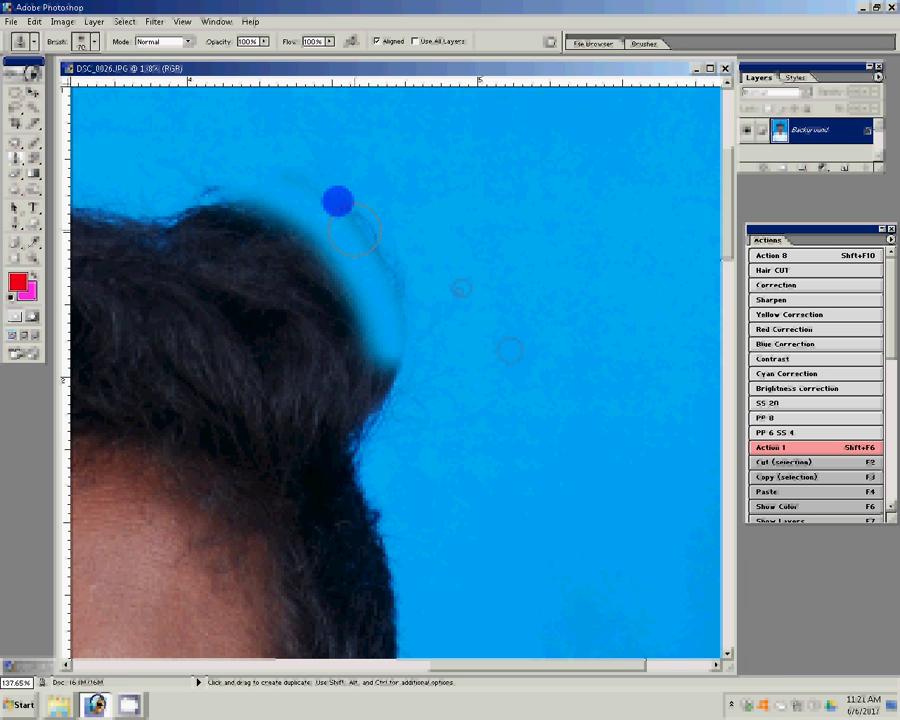
drag(337, 202, 393, 440)
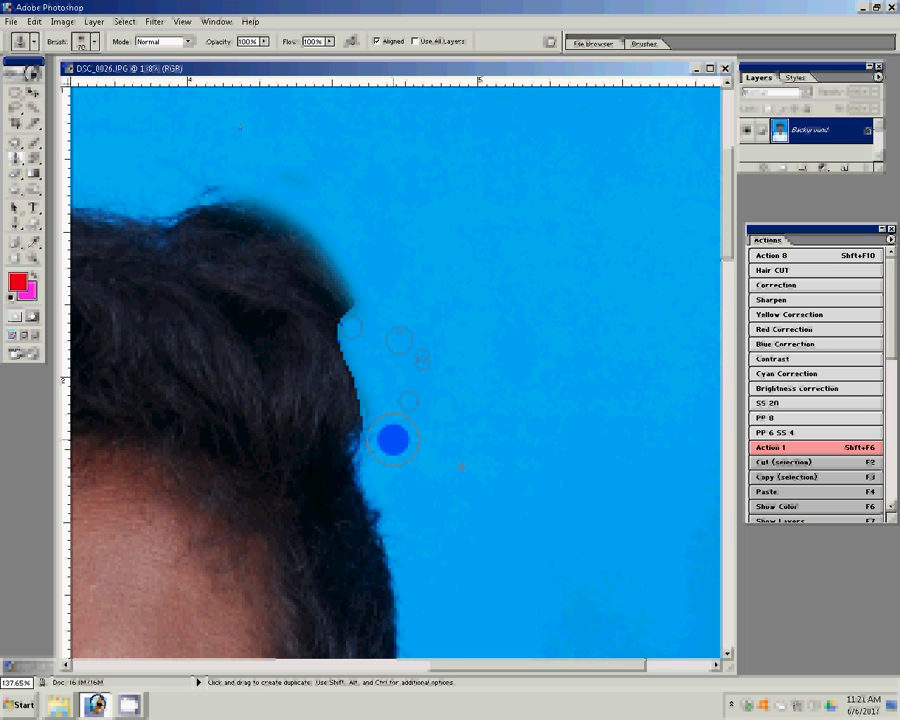
drag(200, 195, 352, 305)
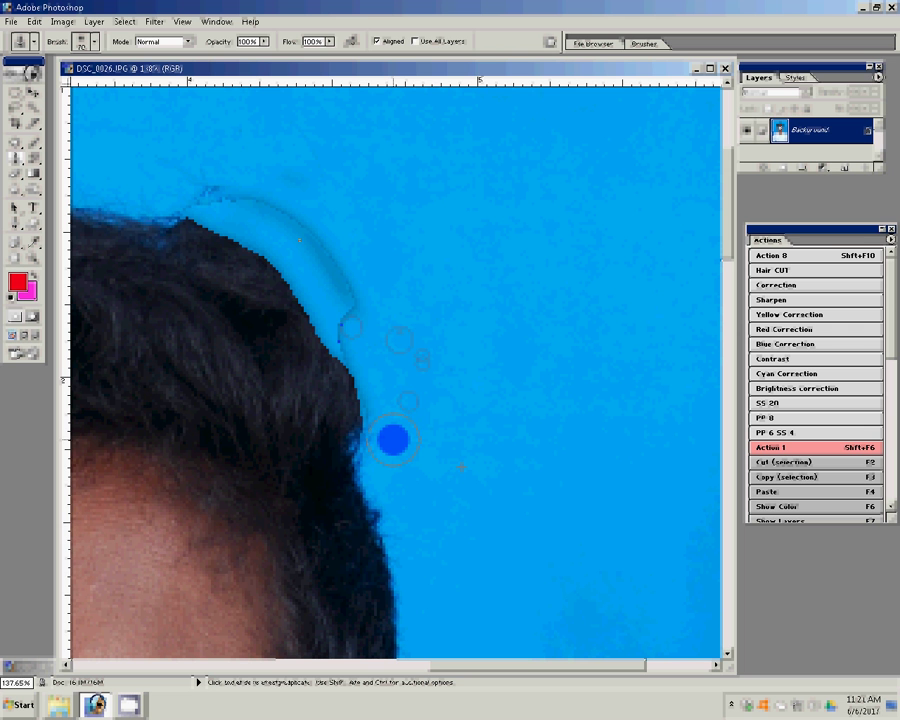
mouse_move(393, 439)
mouse_down()
mouse_move(296, 298)
mouse_move(330, 352)
mouse_up()
mouse_move(296, 298)
mouse_down()
mouse_move(362, 410)
mouse_move(437, 298)
mouse_up()
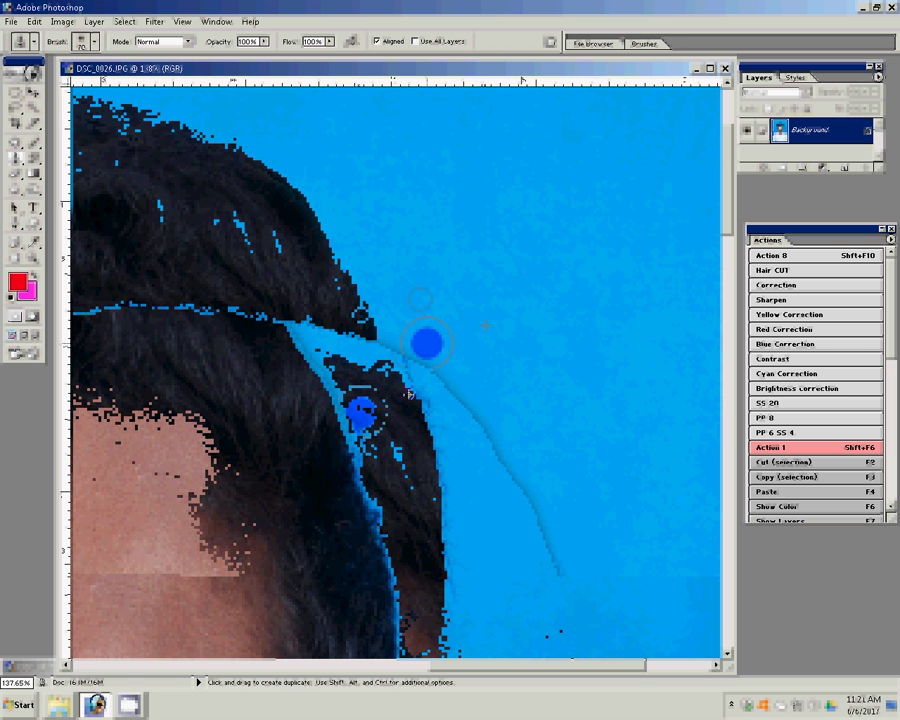
Lasso the hair strip beside the forehead hairline and fill it with blue on a new layer.
key(l)
mouse_move(383, 372)
mouse_down()
mouse_move(413, 470)
mouse_move(484, 404)
mouse_up()
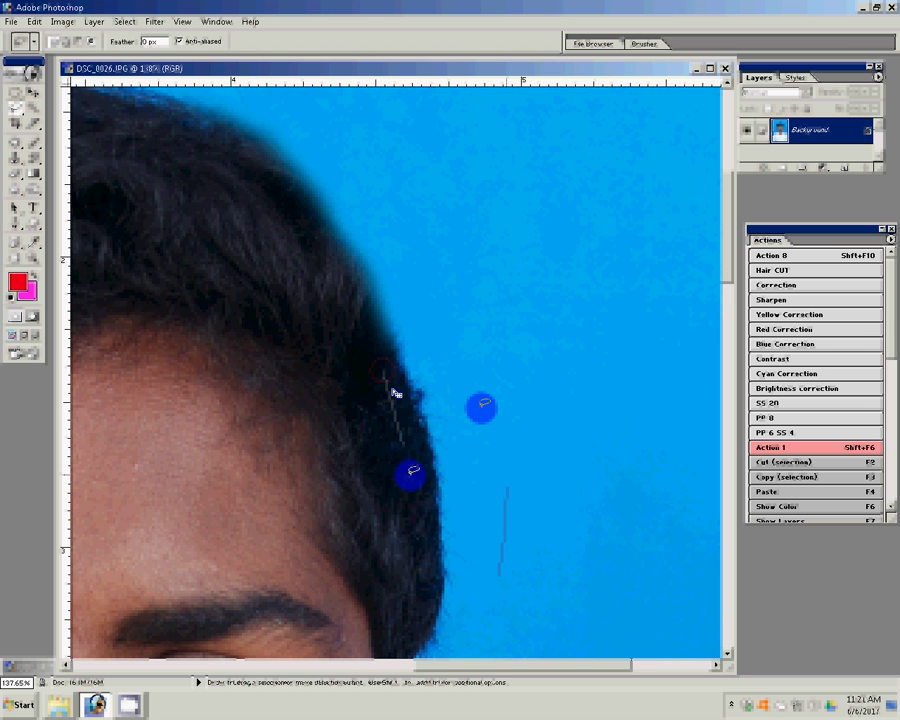
drag(398, 393, 376, 429)
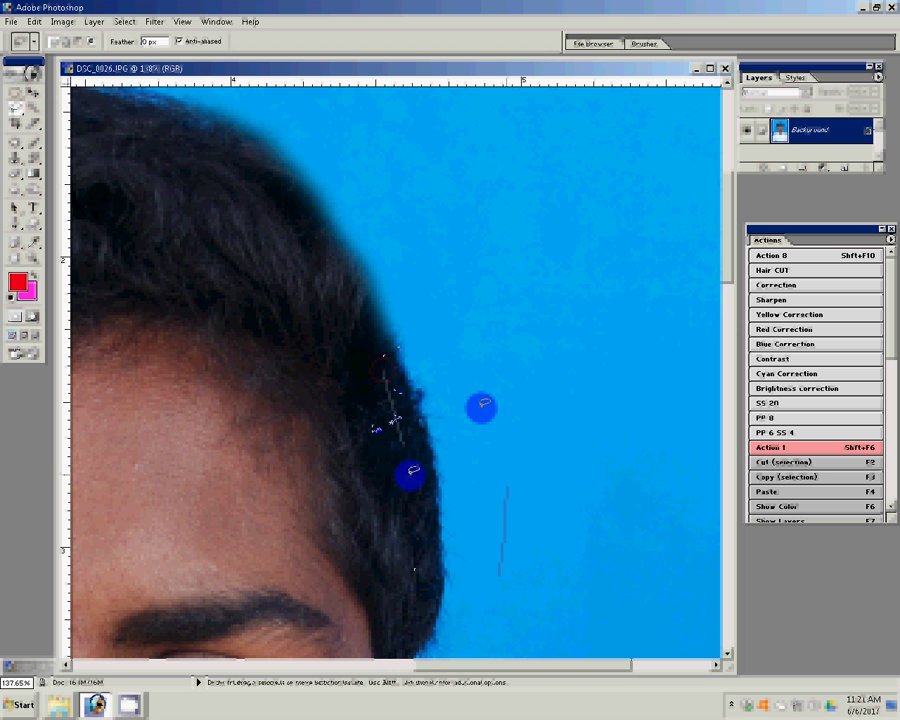
key(ctrl+j)
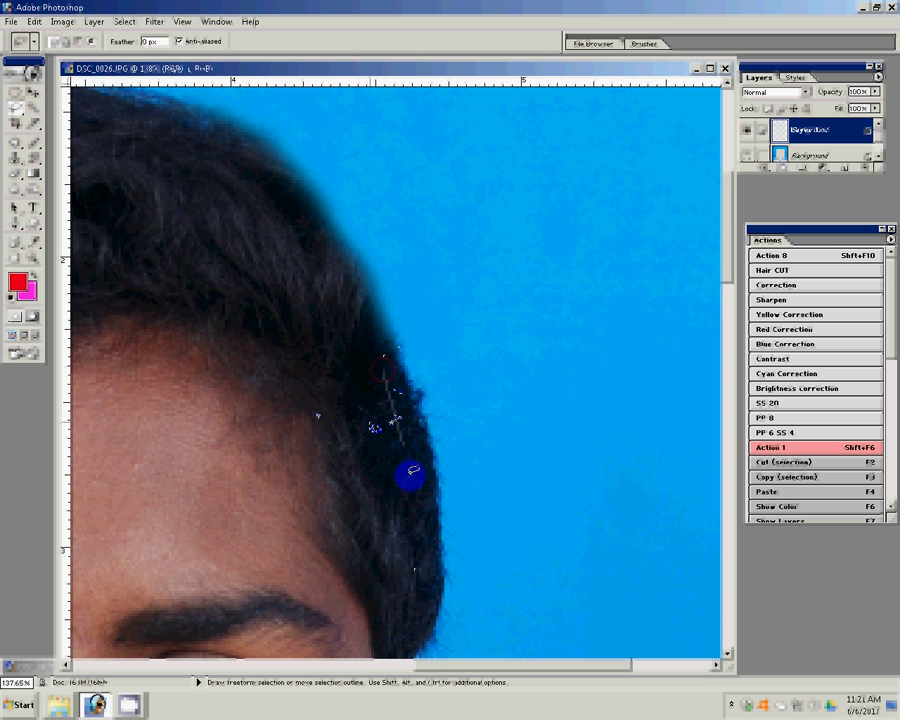
key(shift+F6)
Rotate the blue patch -18.4° to follow the hairline, then return to the Background layer.
key(ctrl+t)
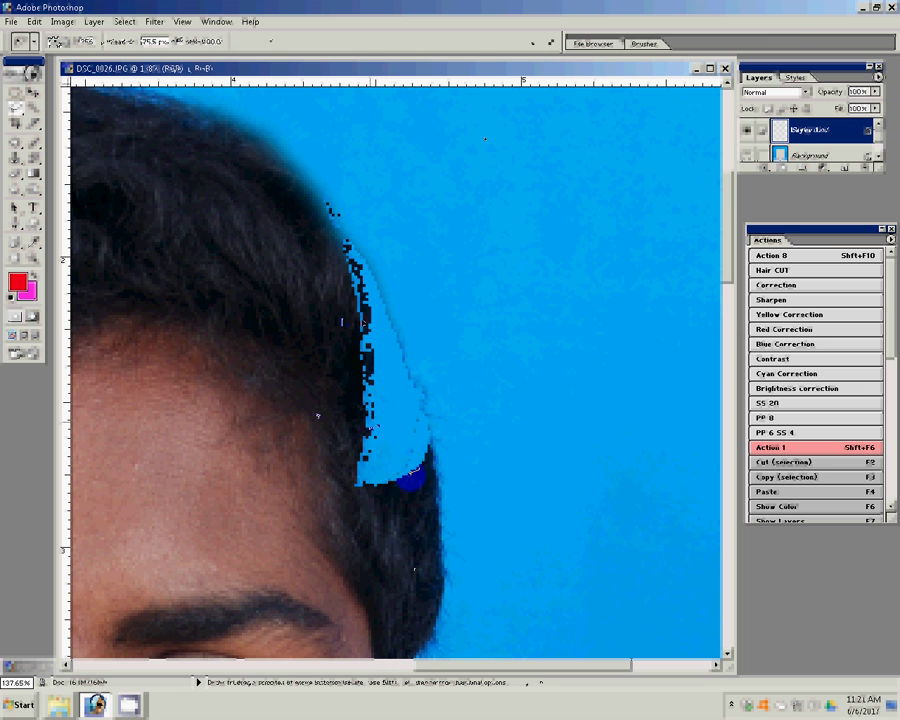
drag(542, 174, 484, 135)
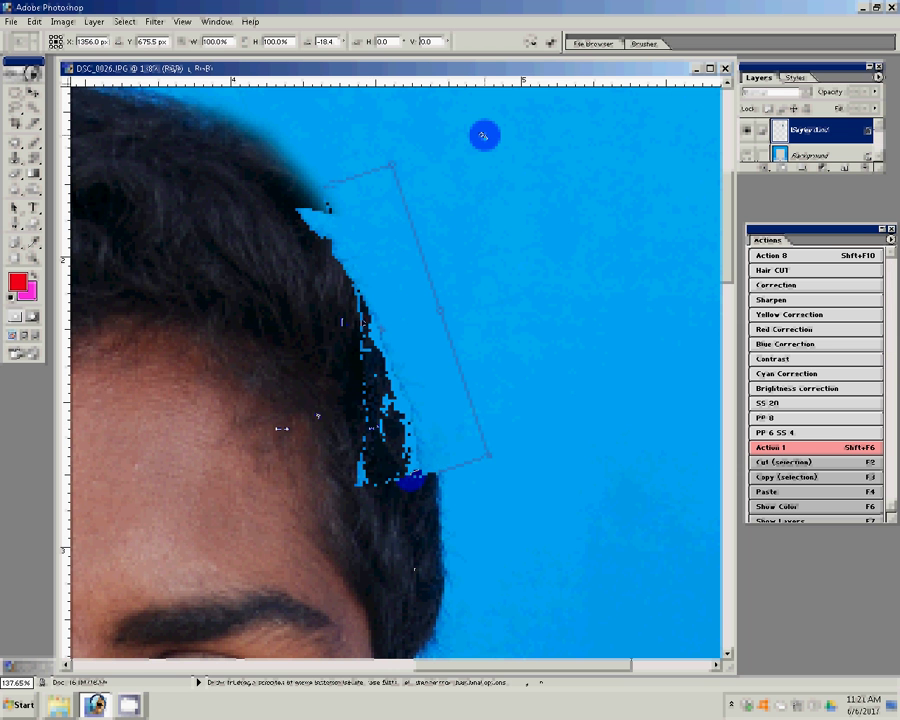
drag(378, 328, 410, 368)
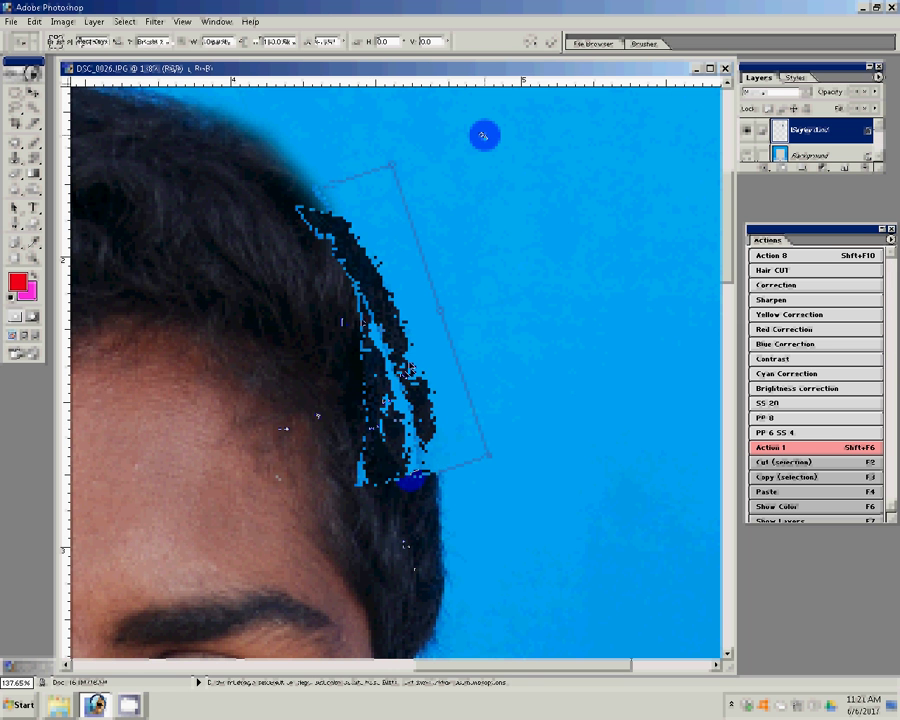
key(Return)
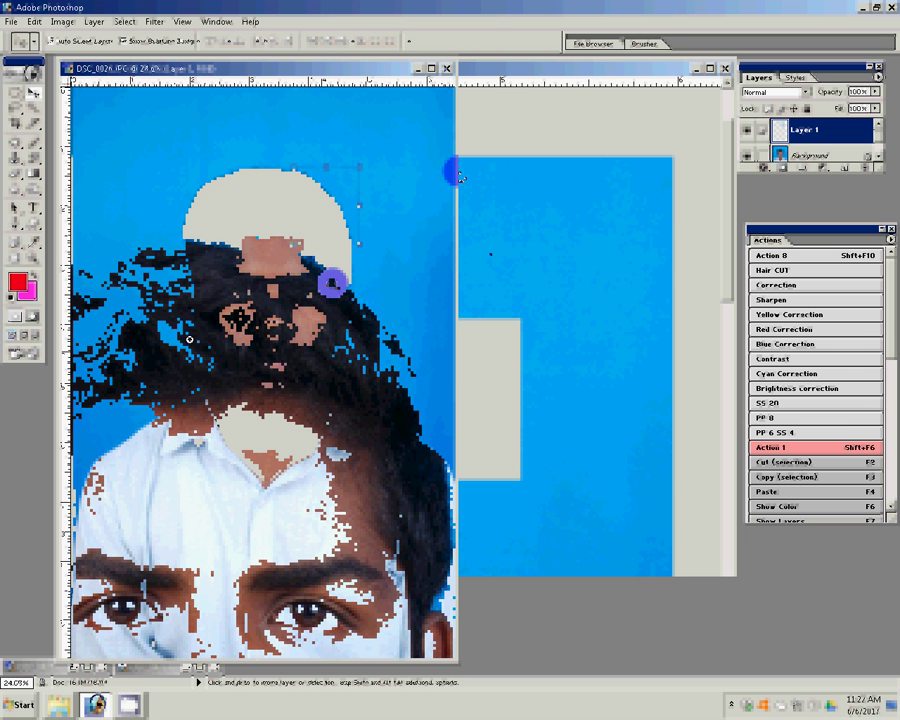
key(alt+bracketleft)
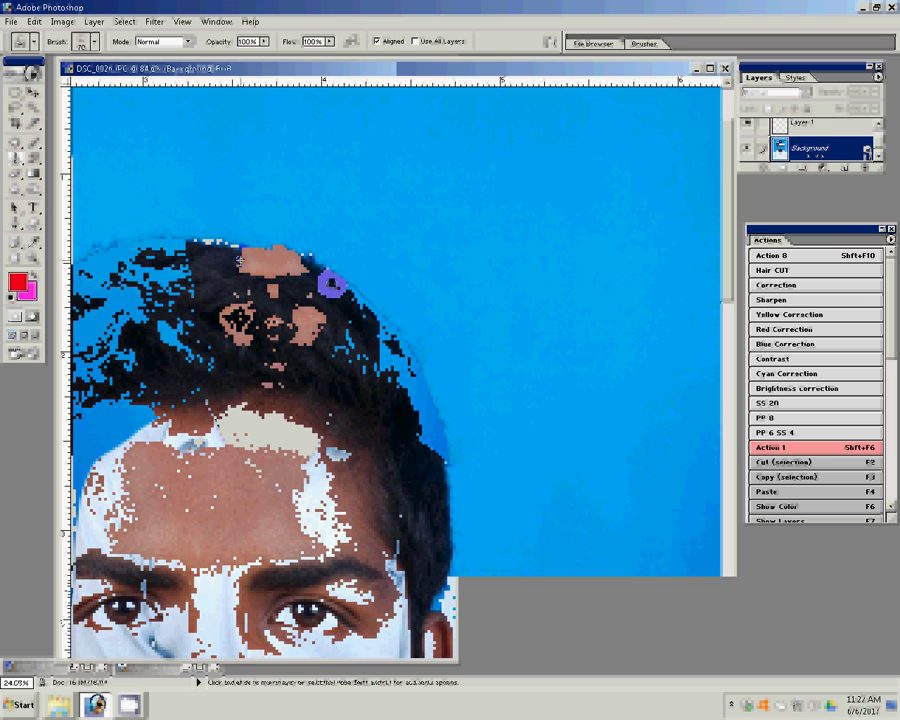
Merge the portrait's visible layers into one layer.
key(z)
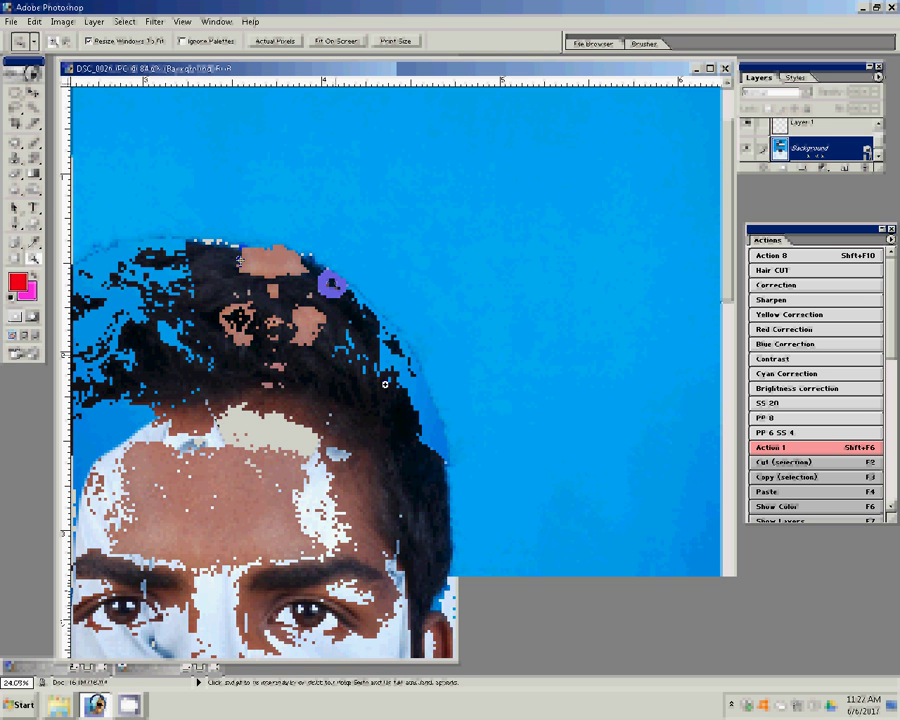
click(93, 21)
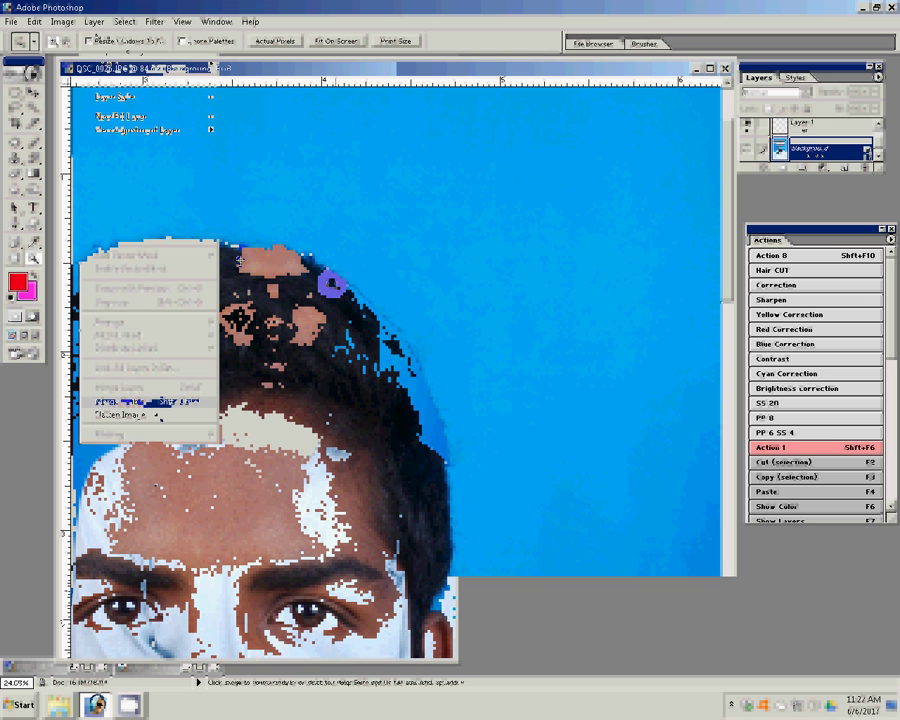
click(155, 404)
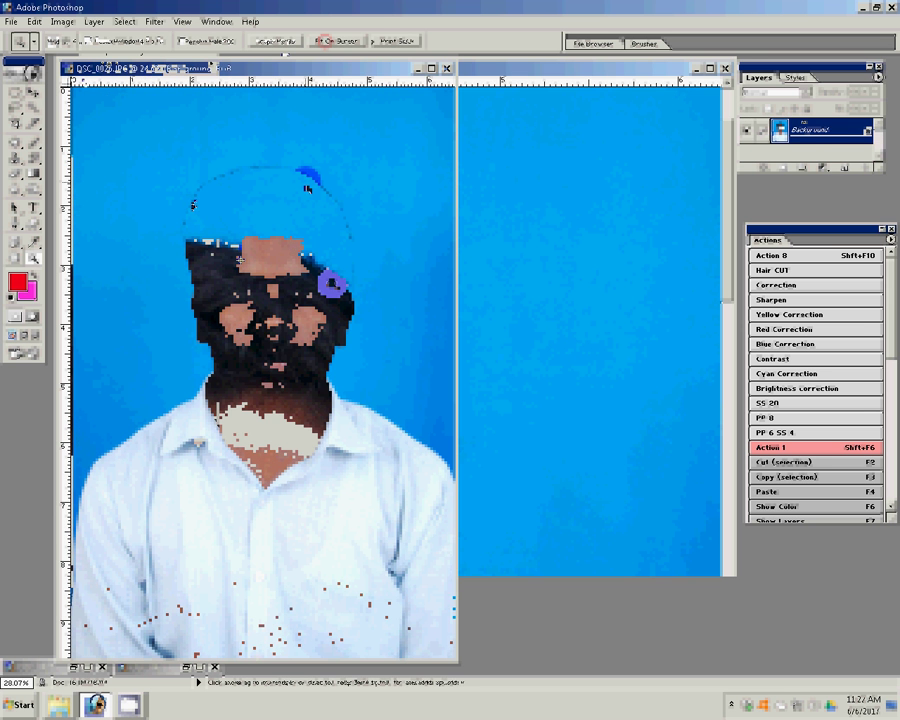
Crop the photo to 3.4 cm by 4.4 cm around the head and shoulders.
key(c)
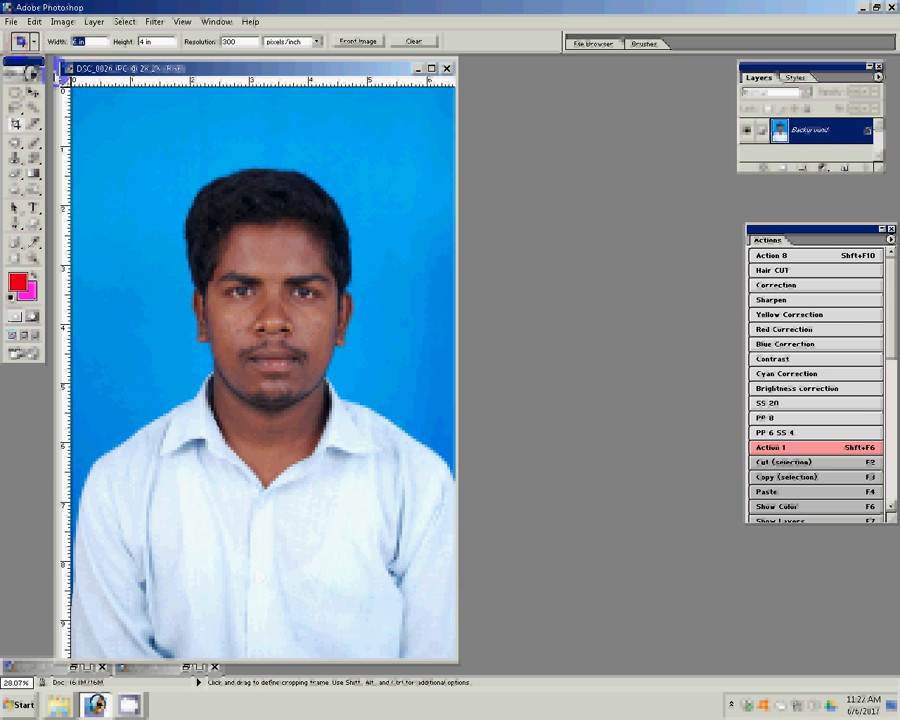
text(cm)
click(110, 44)
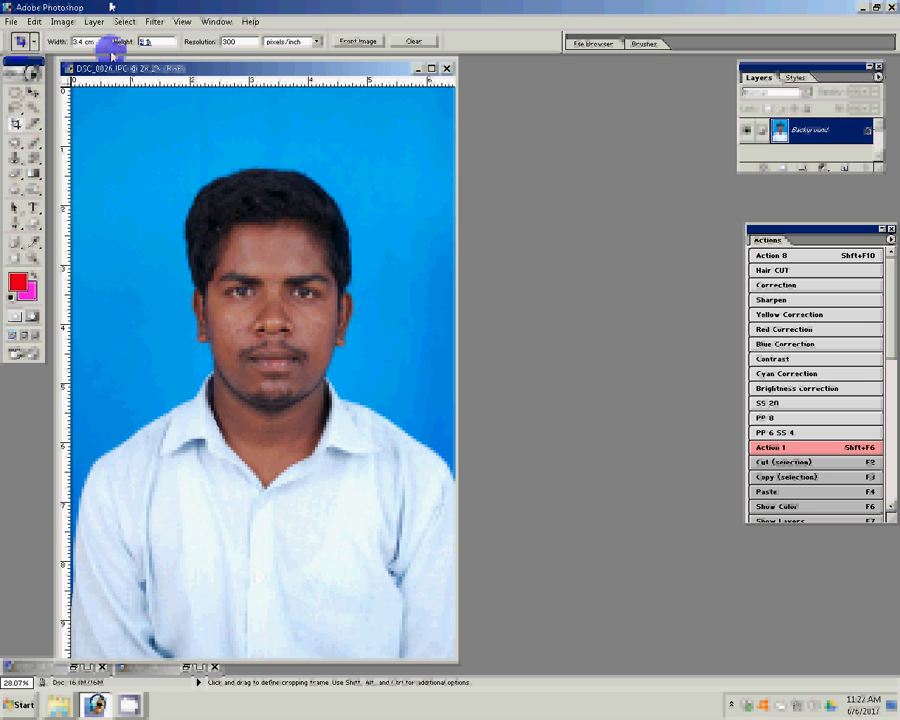
text(4.4cm)
click(142, 283)
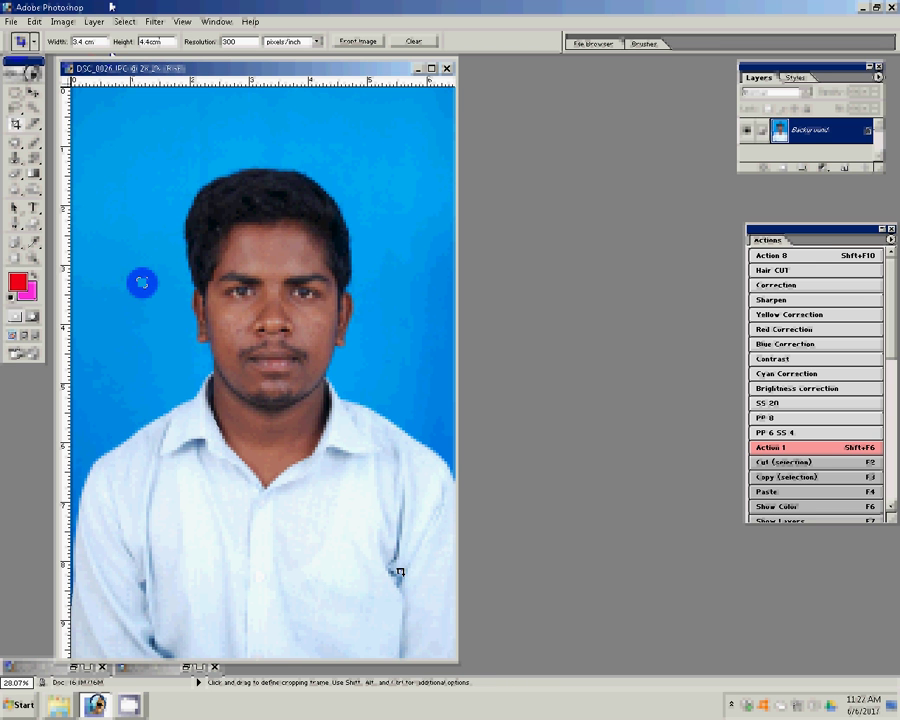
drag(102, 157, 432, 575)
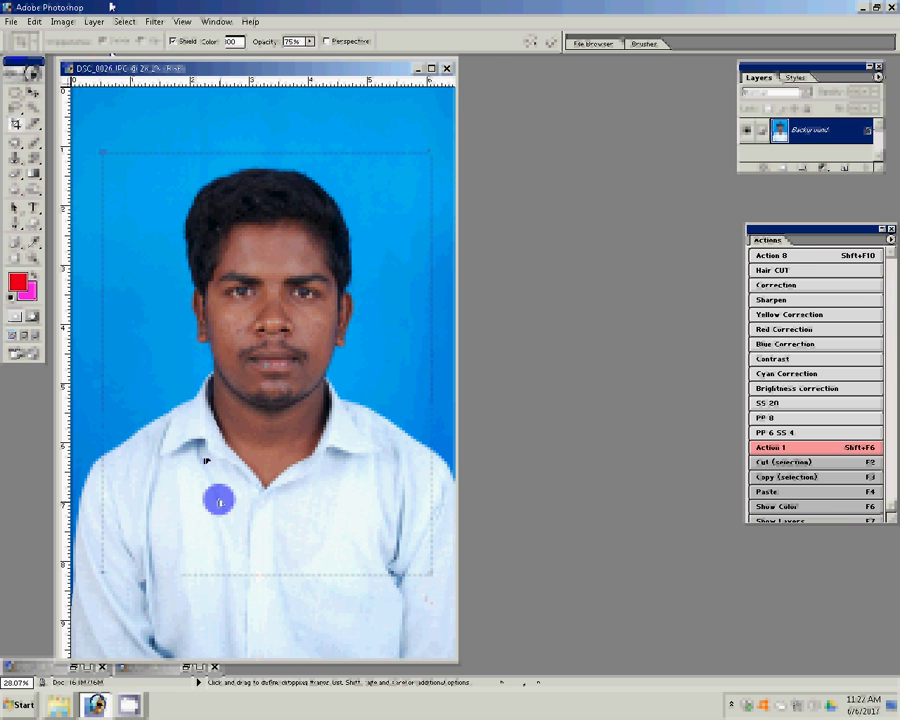
key(Escape)
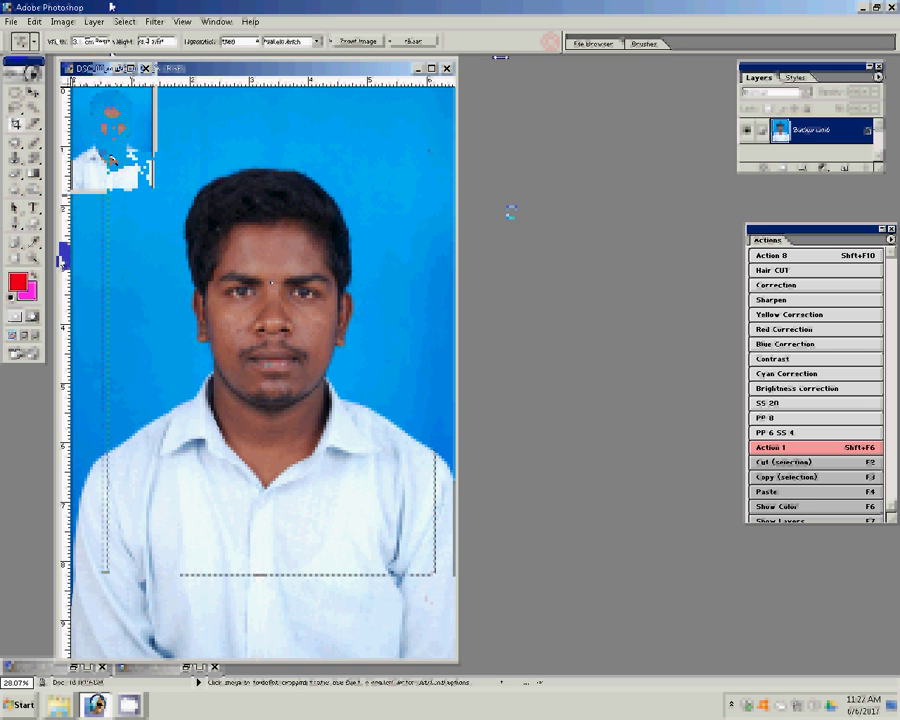
key(z)
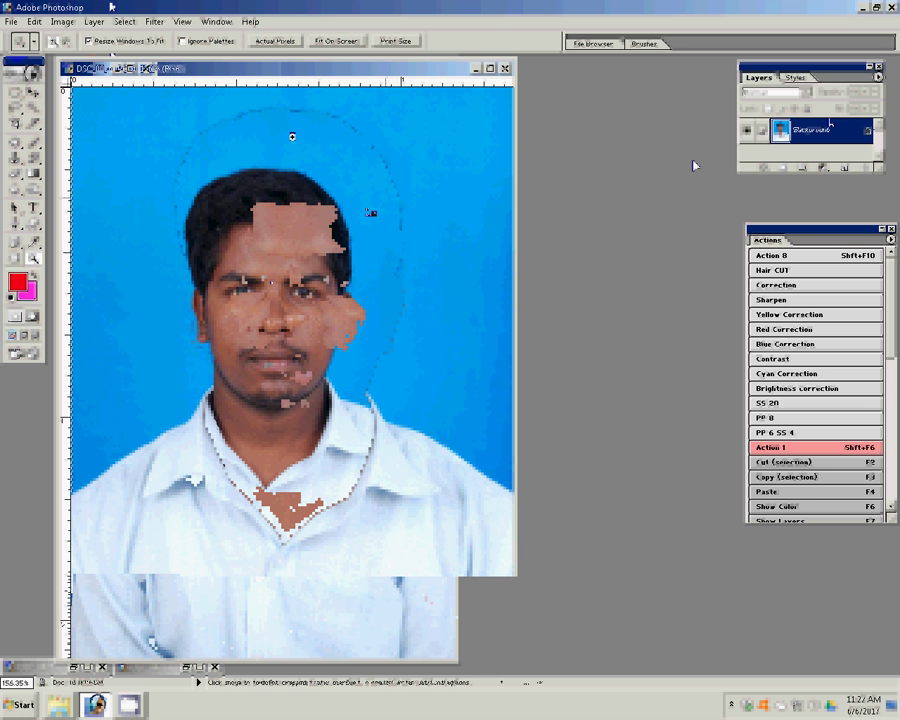
Duplicate the Background layer as Background copy, reselect the original, and zoom in on the face.
click(100, 37)
click(62, 21)
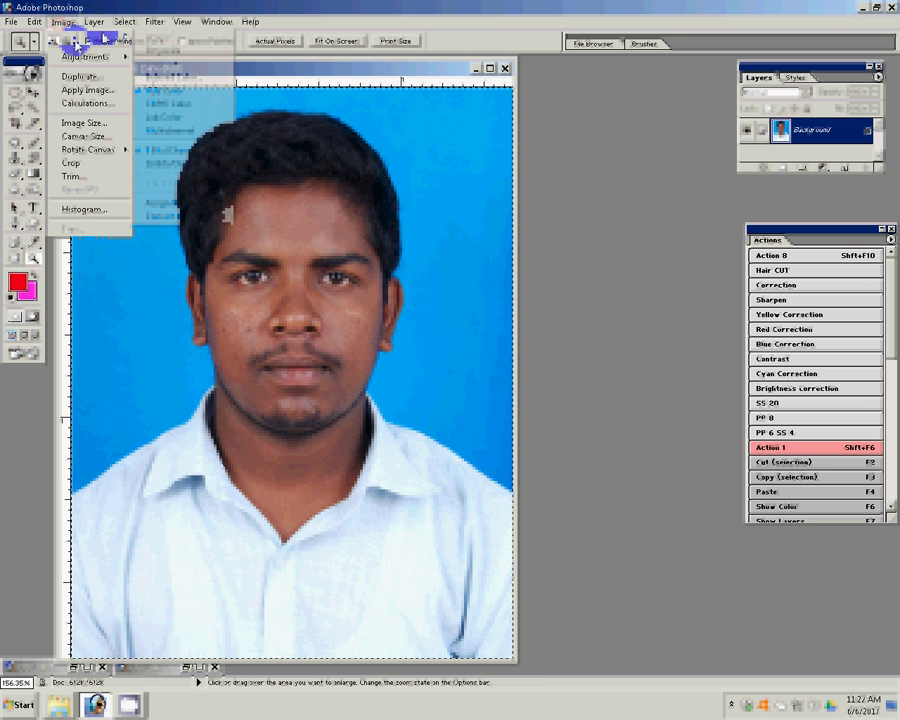
click(80, 72)
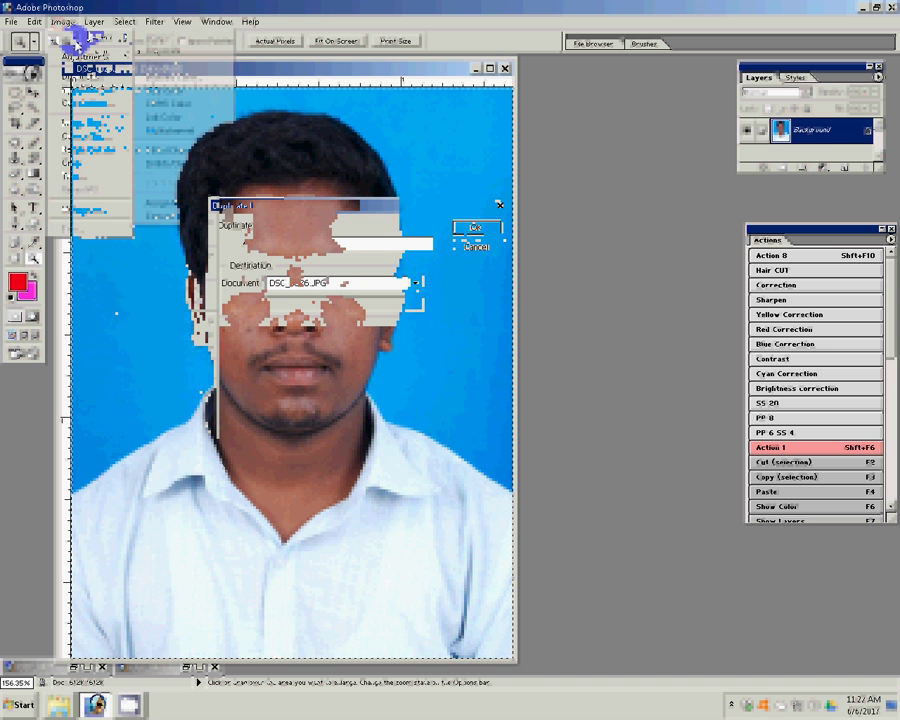
key(Return)
click(805, 152)
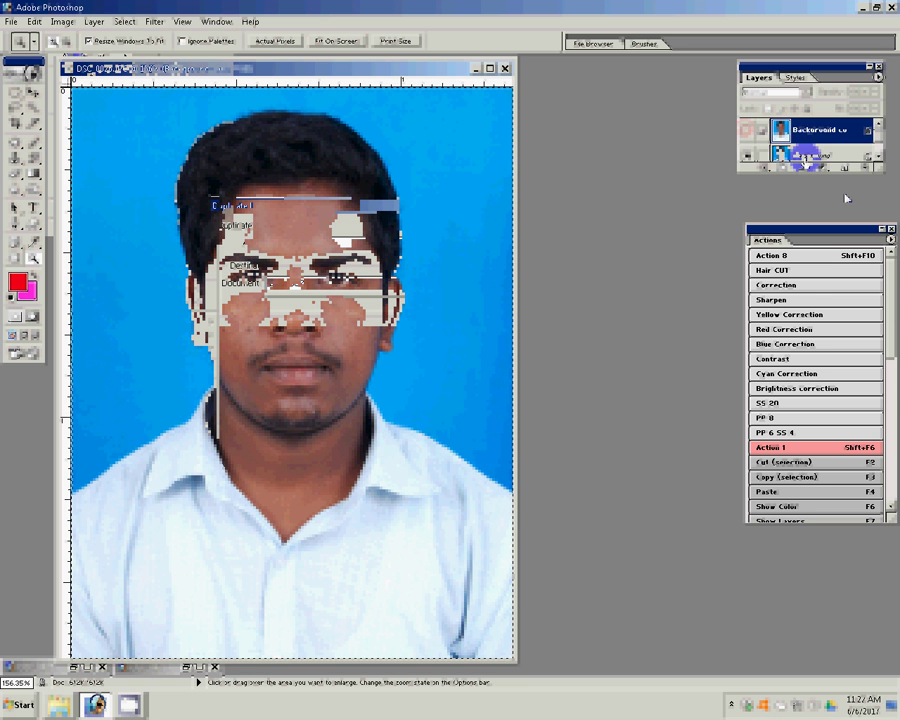
click(412, 238)
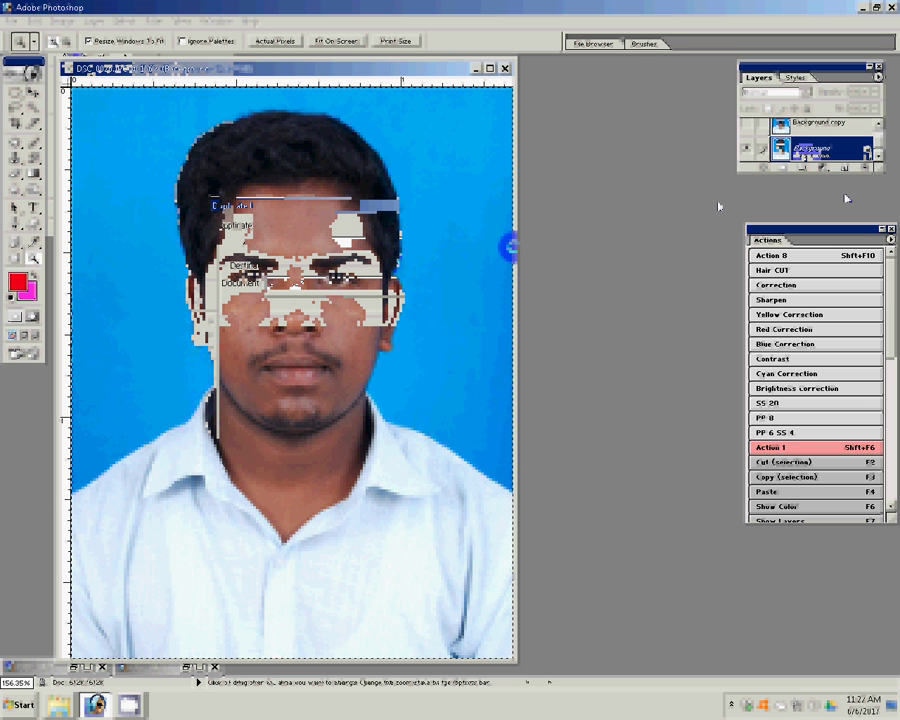
click(283, 320)
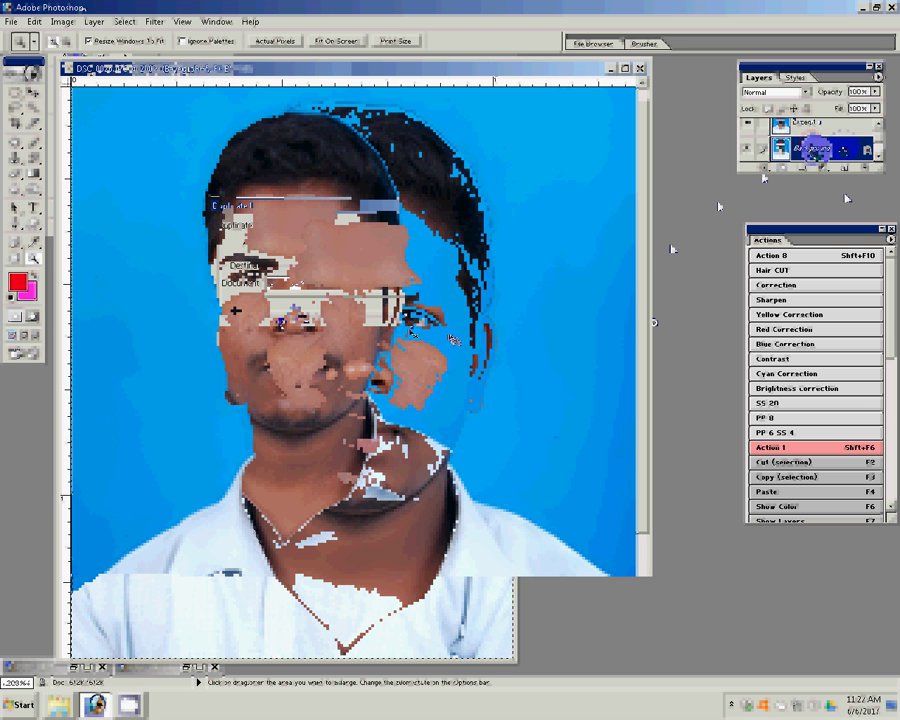
Apply the skin-smoothing filter to the face and make Layer 1 active.
click(155, 21)
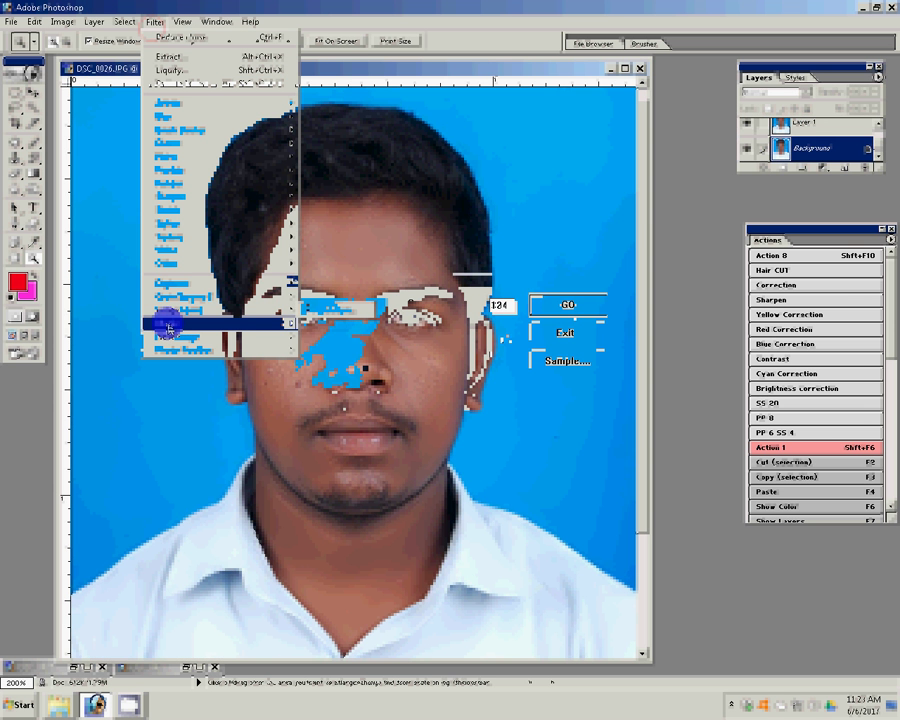
click(574, 305)
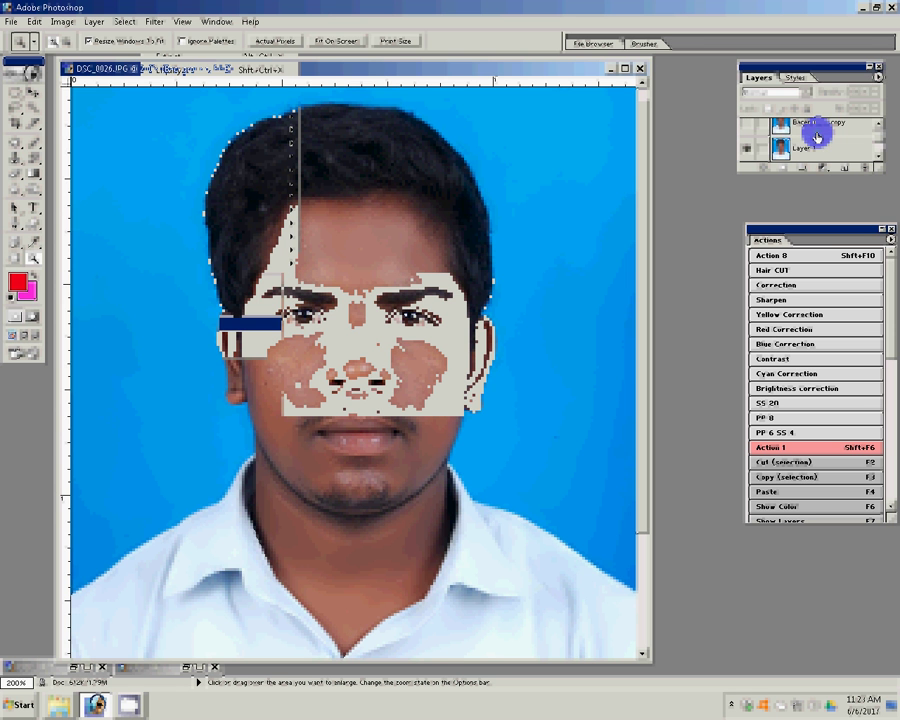
click(815, 128)
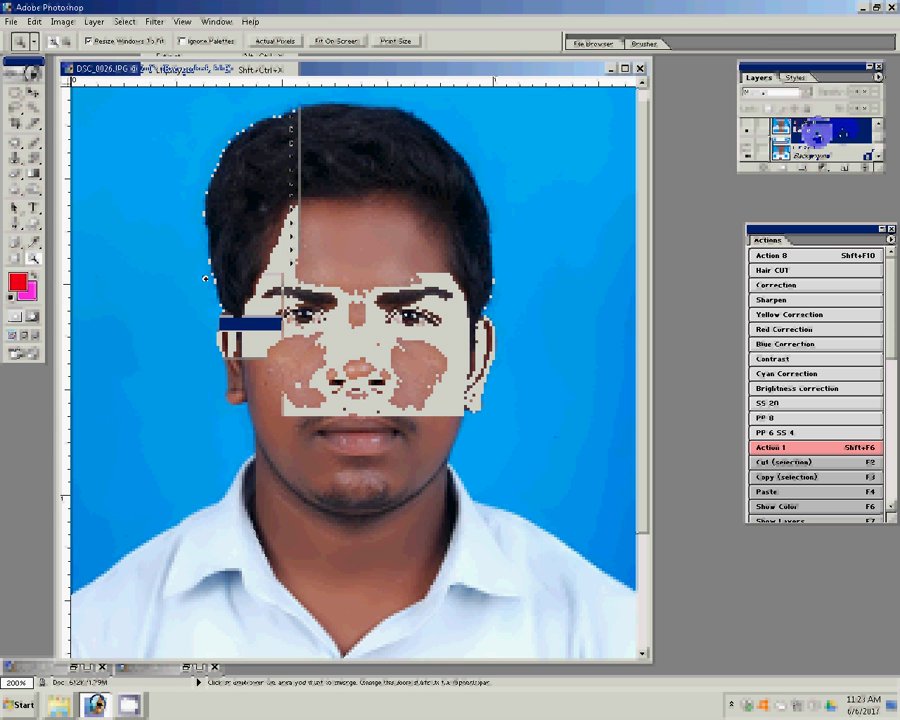
Erase the smoothing layer over the cheek with the Eraser at 66% opacity and flow.
key(r)
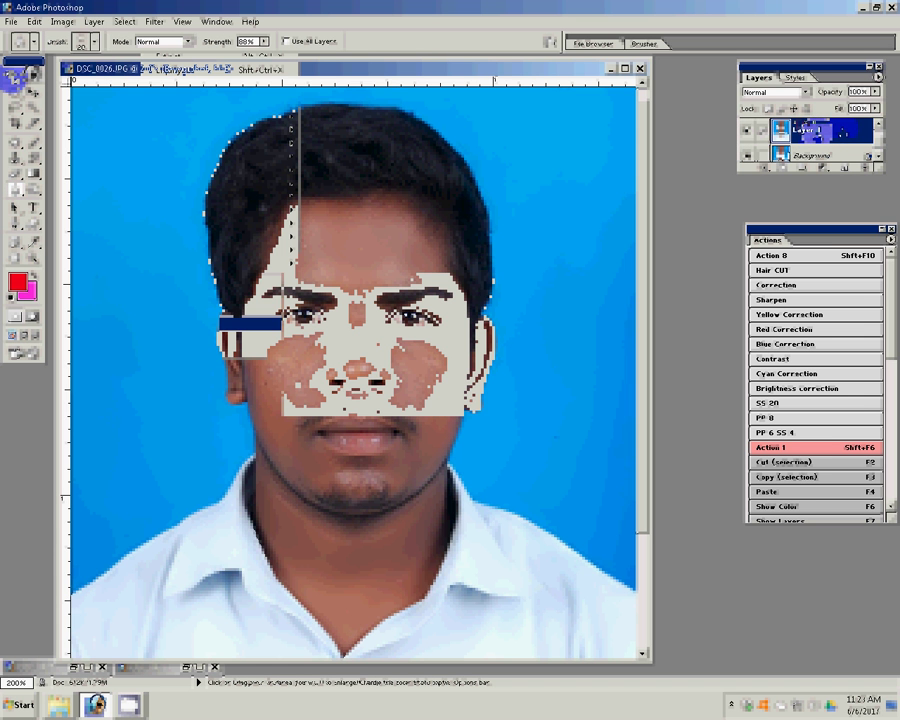
key(o)
key(e)
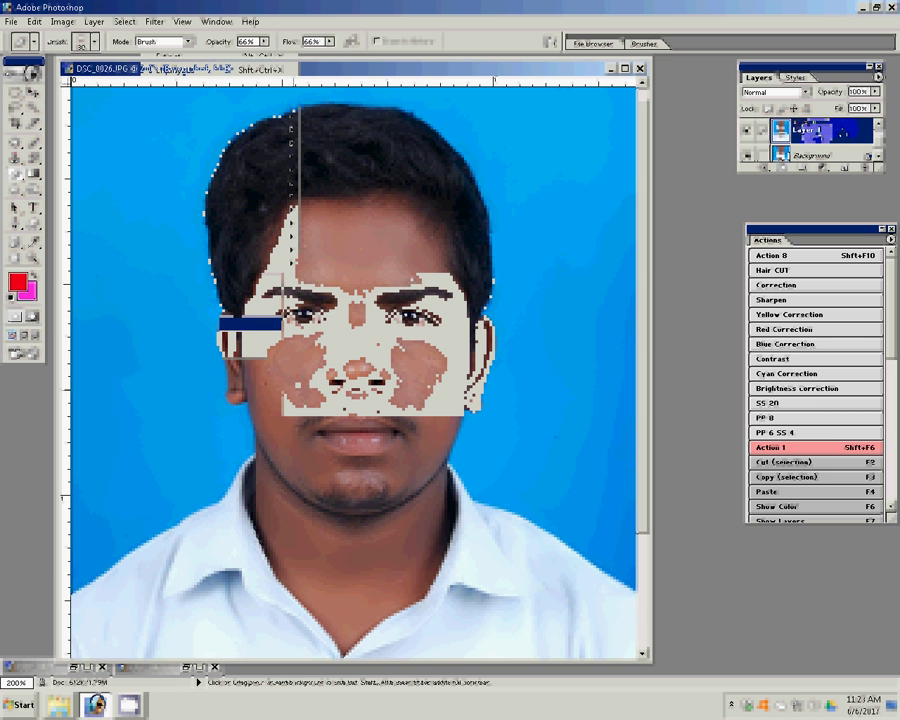
click(433, 355)
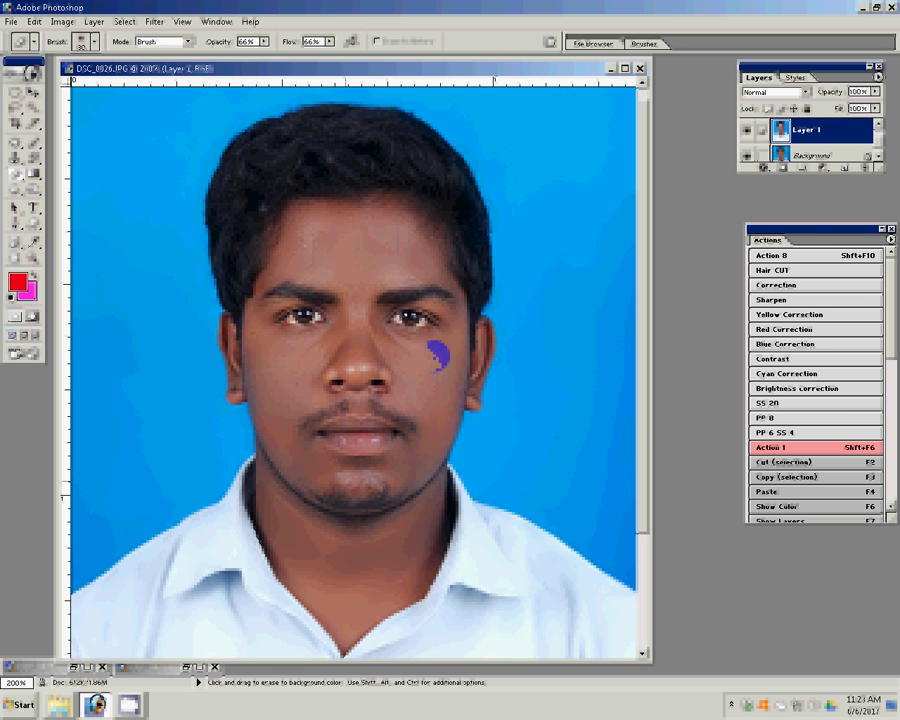
Duplicate the retouched portrait layer and shift Color Balance Yellow/Blue to about -13.
key(shift+F6)
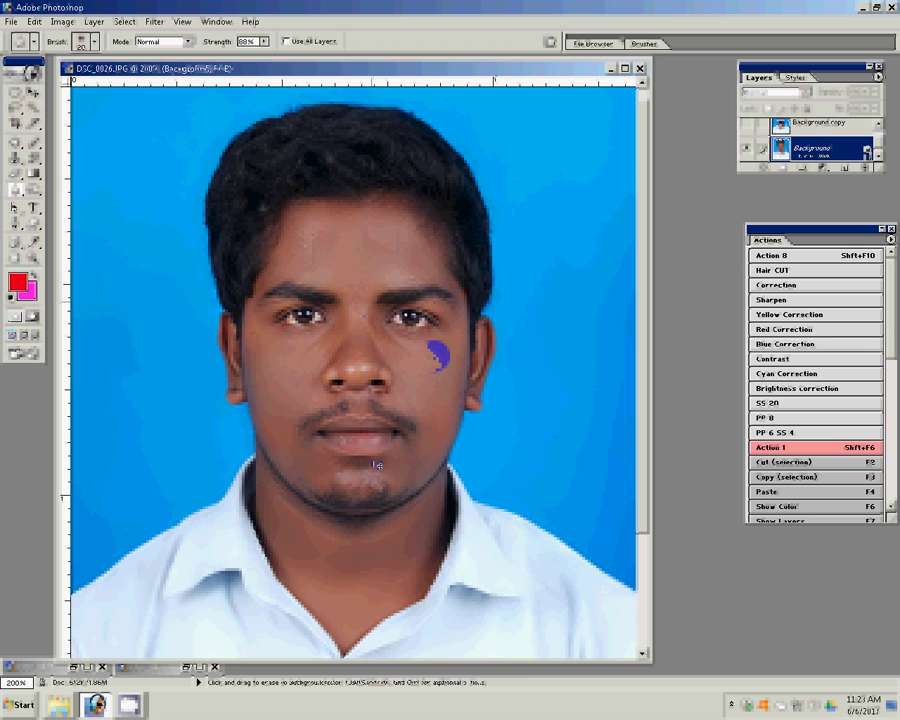
key(ctrl+b)
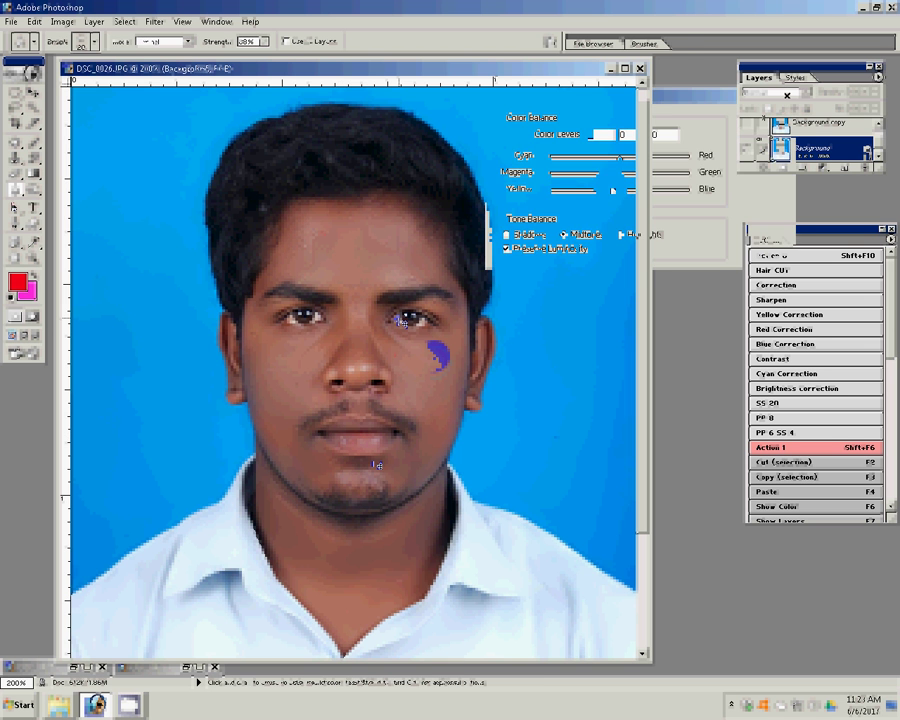
drag(611, 190, 615, 194)
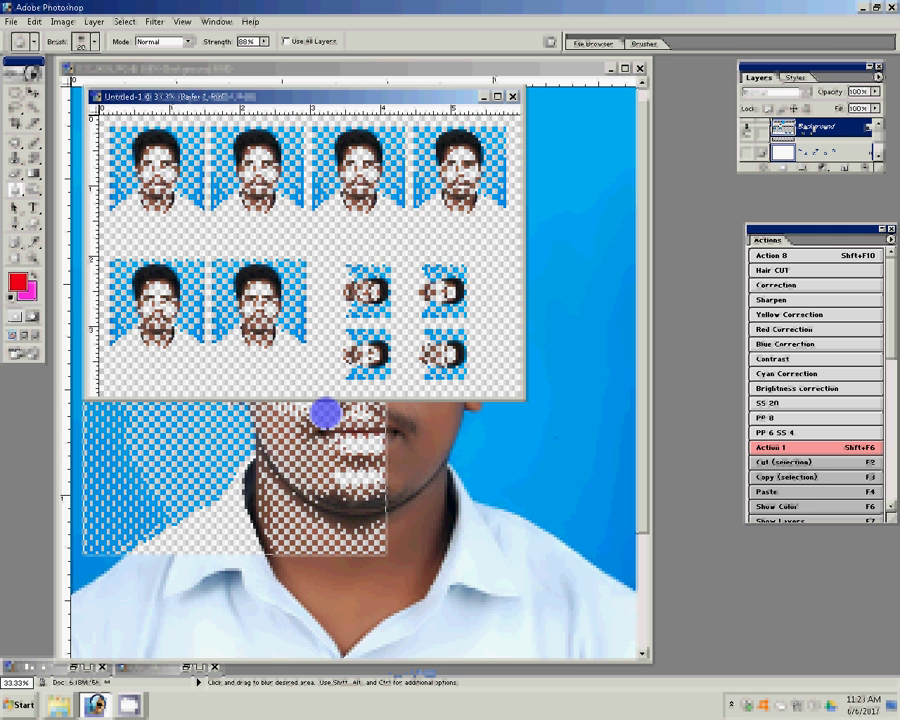
Rotate the Untitled-1 print sheet canvas 90° clockwise.
click(60, 22)
mouse_move(82, 150)
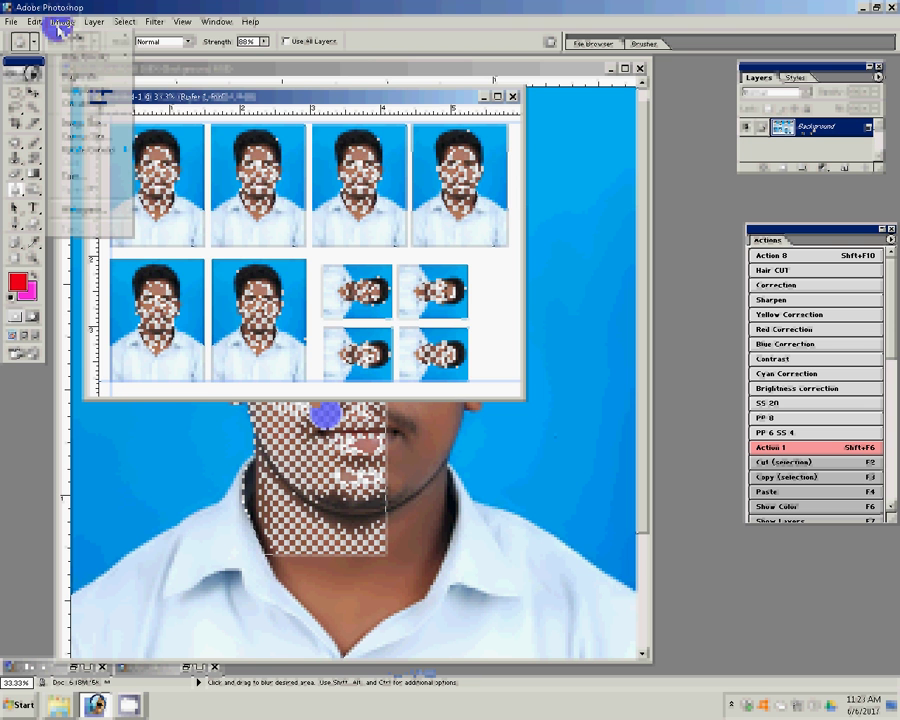